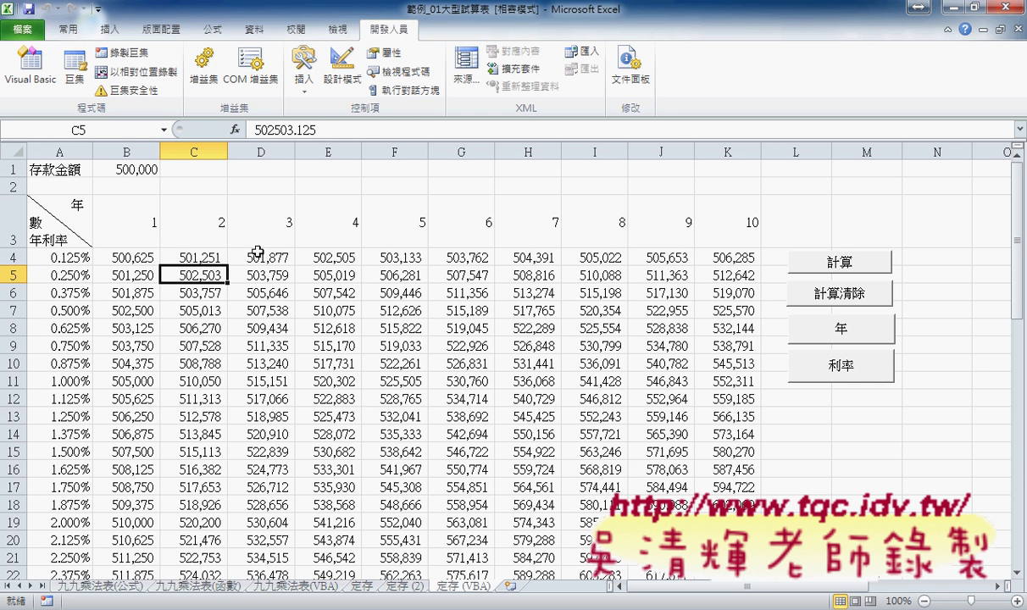
# - Select the year headings and run the 年 macro with 8 years
pyautogui.click(135, 229)
pyautogui.moveTo(135, 229)
pyautogui.mouseDown()
pyautogui.moveTo(748, 241)
pyautogui.moveTo(718, 232)
pyautogui.moveTo(390, 230)
pyautogui.moveTo(416, 231)
pyautogui.mouseUp()
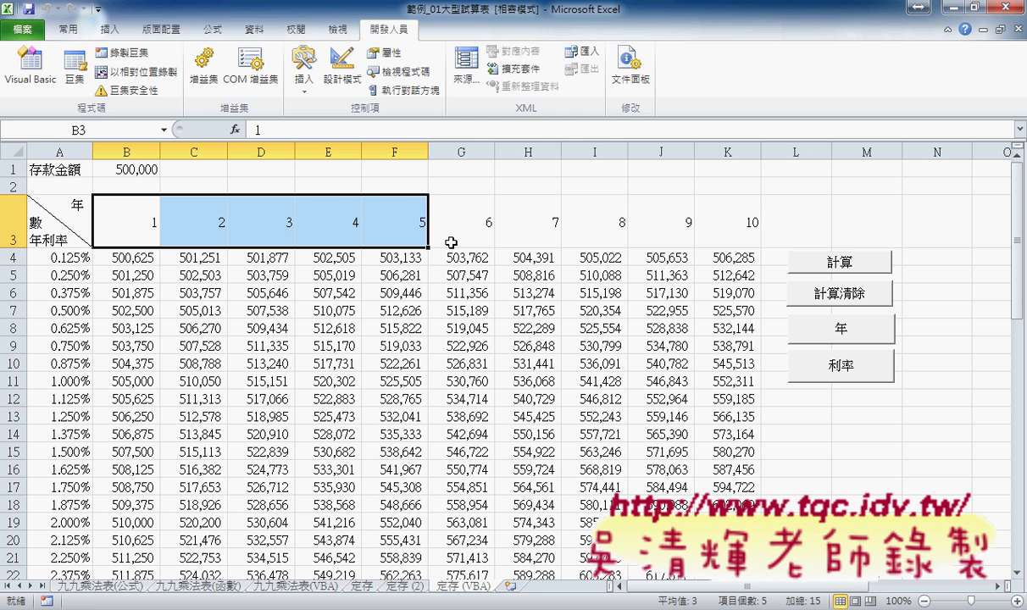
pyautogui.click(845, 333)
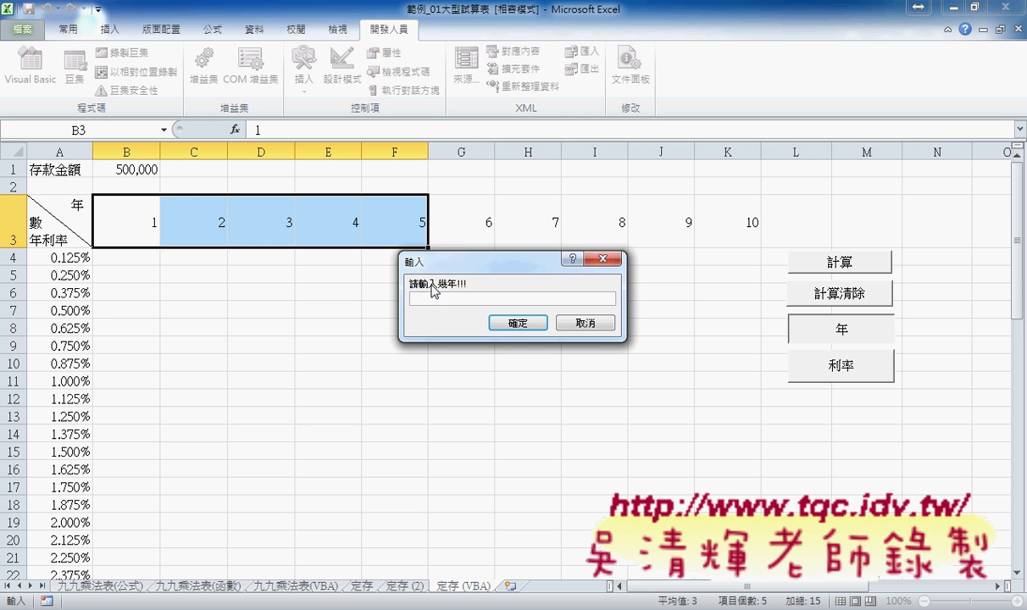
pyautogui.write('8')
pyautogui.click(520, 323)
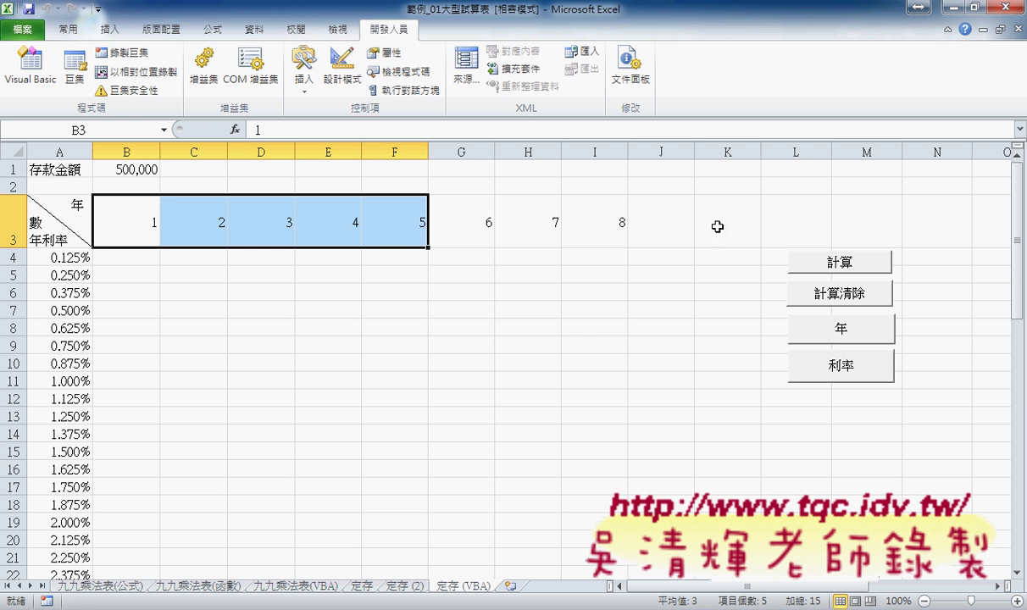
# - Rerun the 年 macro with 5 years, then with 10 for headings 1–10
pyautogui.click(841, 333)
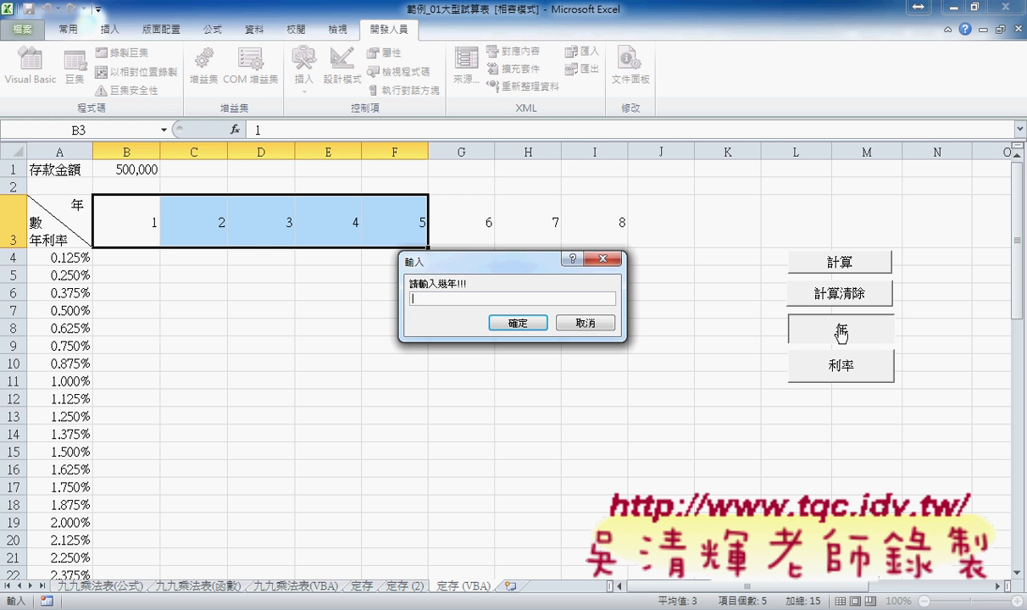
pyautogui.write('5')
pyautogui.press('Return')
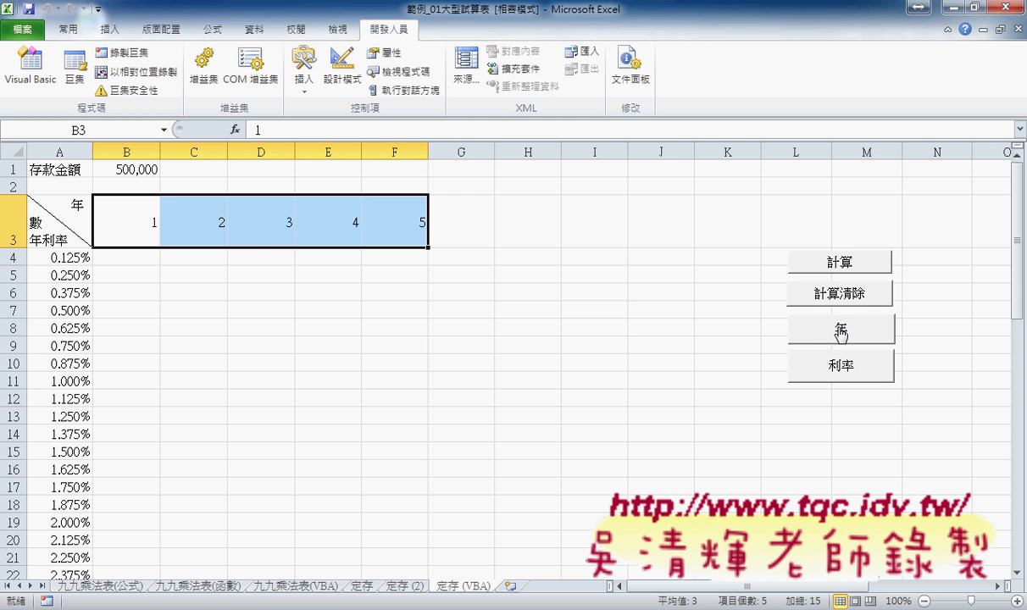
pyautogui.click(832, 329)
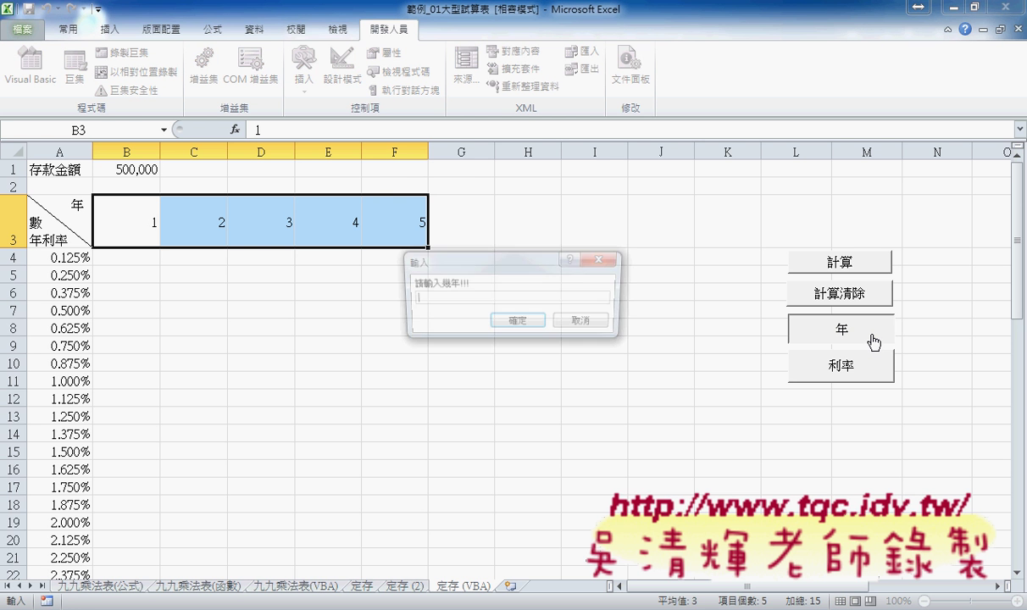
pyautogui.write('10')
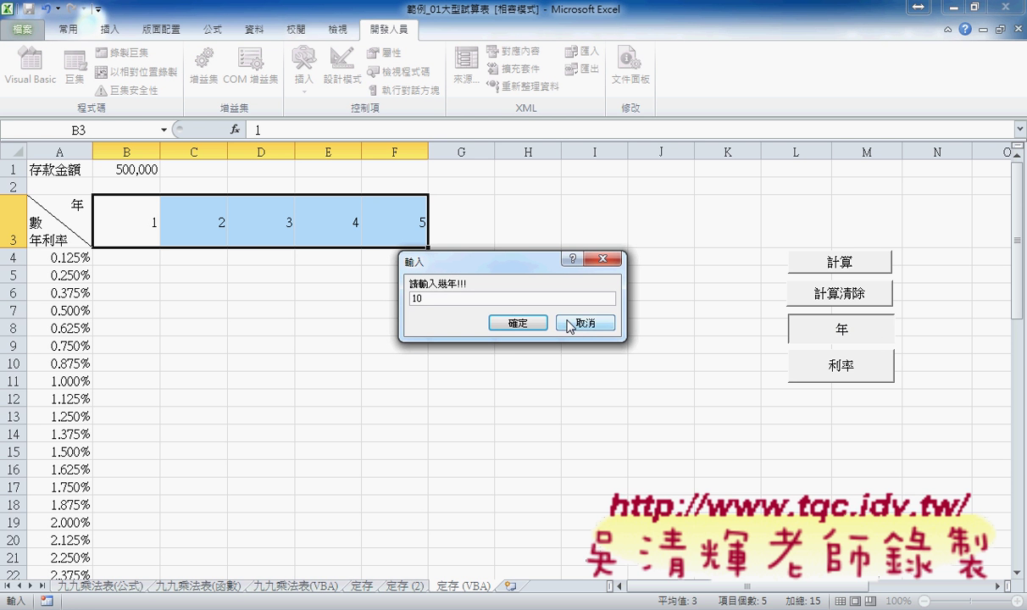
pyautogui.click(511, 324)
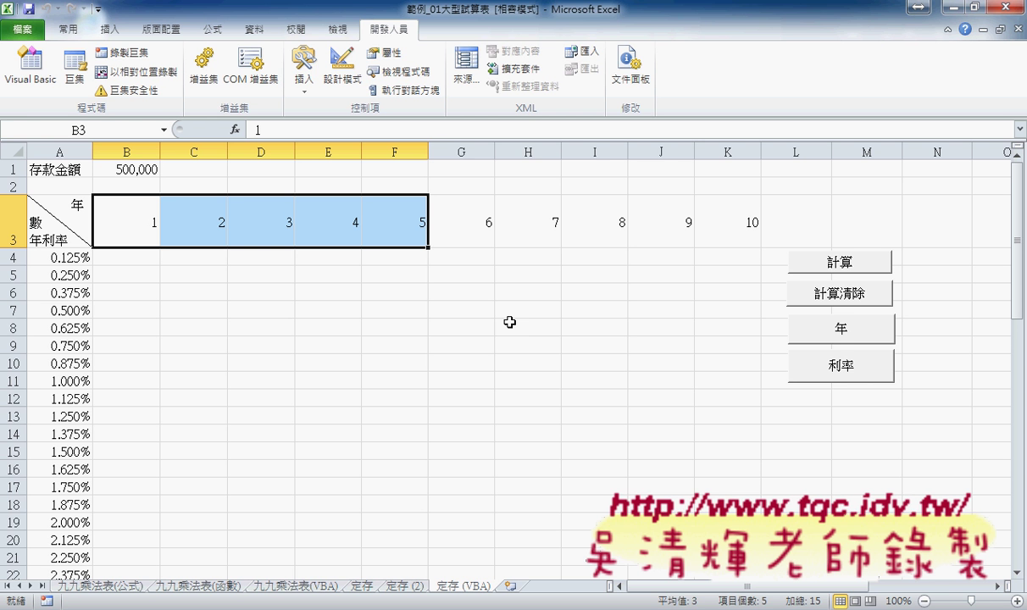
# - Run the 利率 macro with 1.5% as the highest rate, then rerun it with 3%
pyautogui.click(857, 371)
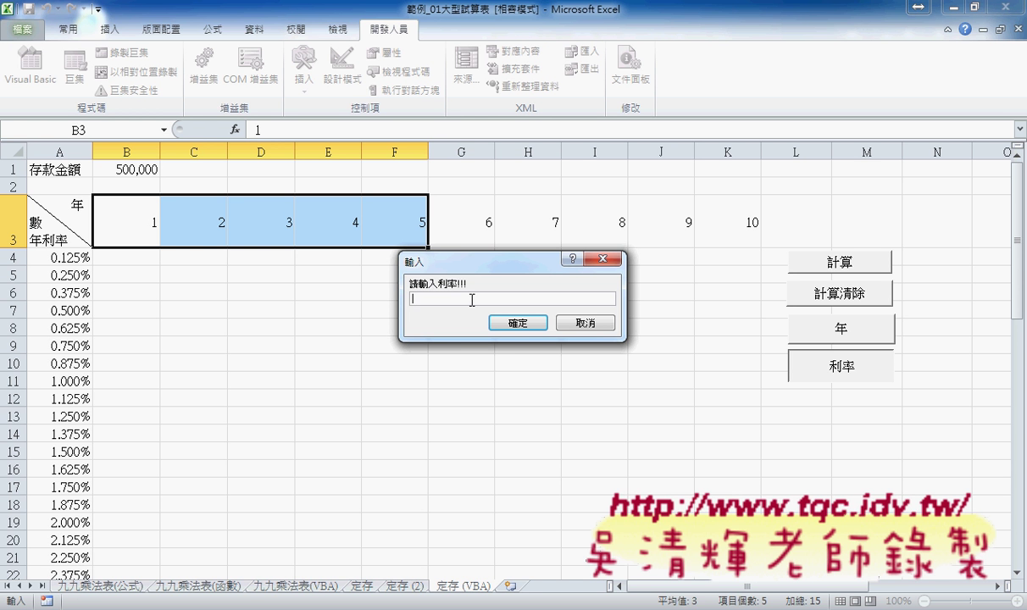
pyautogui.write('1.')
pyautogui.write('5')
pyautogui.click(517, 324)
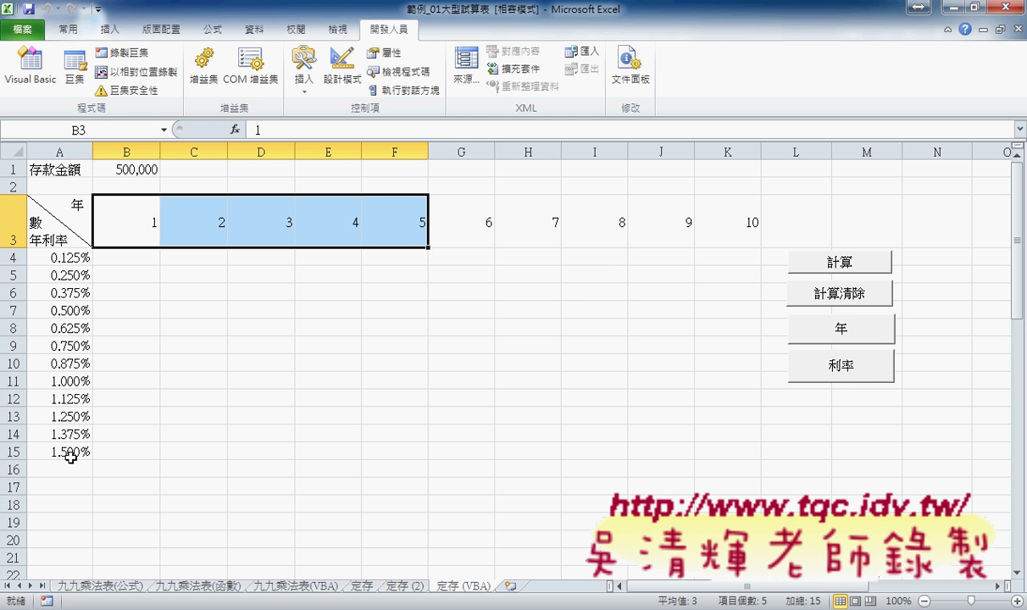
pyautogui.click(854, 364)
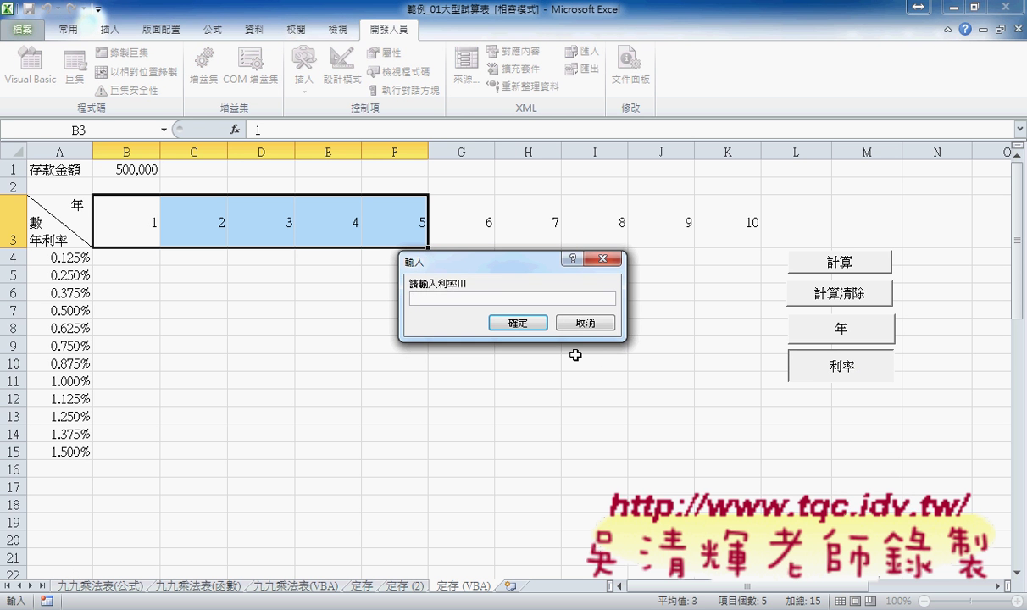
pyautogui.write('3')
pyautogui.click(517, 323)
# - Check column A's rates from 1.625% down to the final 3.000%
pyautogui.click(76, 468)
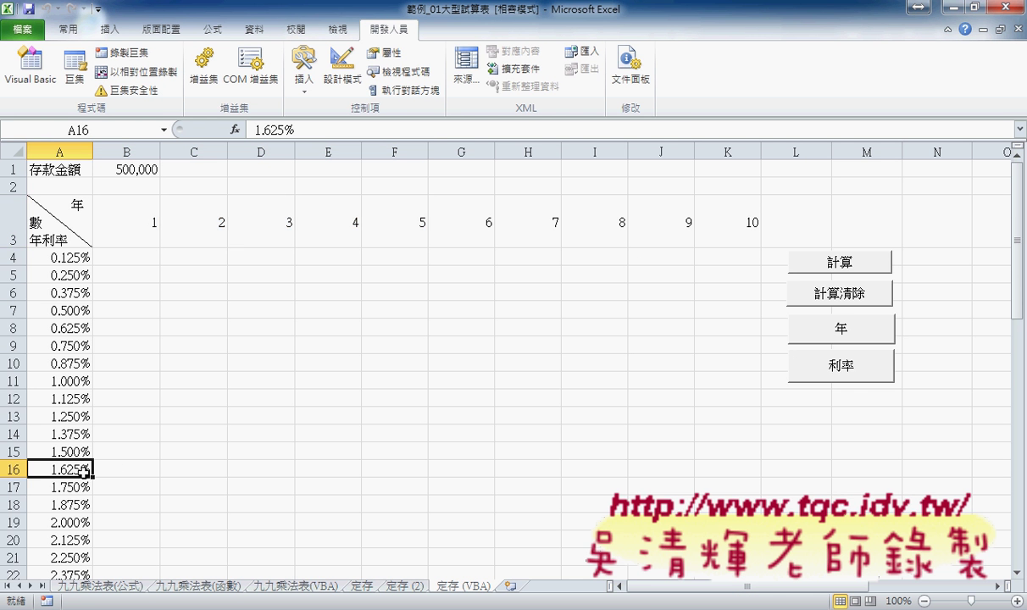
pyautogui.scroll(-1, 85, 473)
pyautogui.scroll(-2, 84, 473)
pyautogui.click(79, 469)
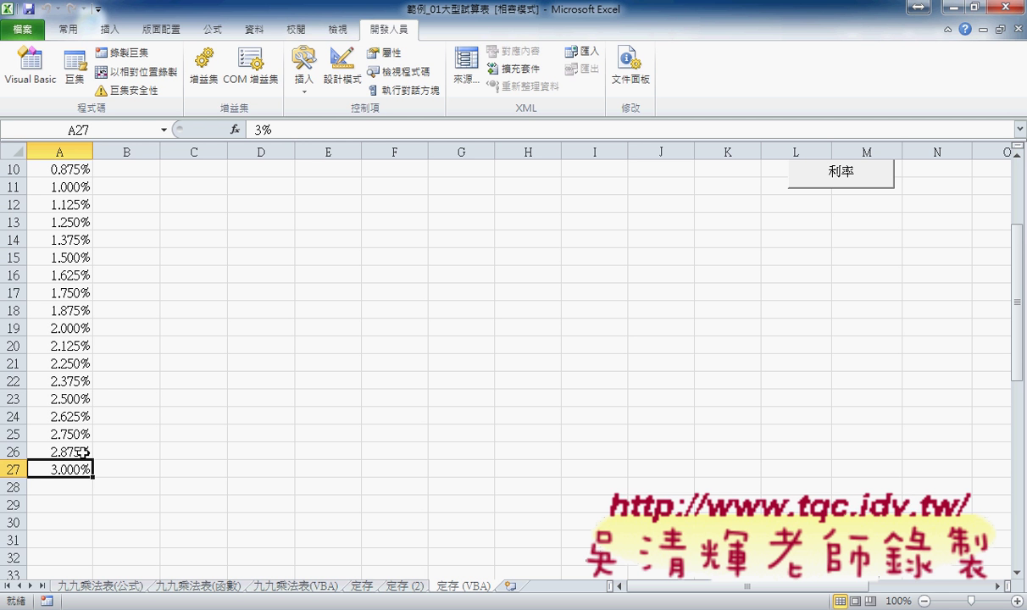
pyautogui.scroll(3, 57, 439)
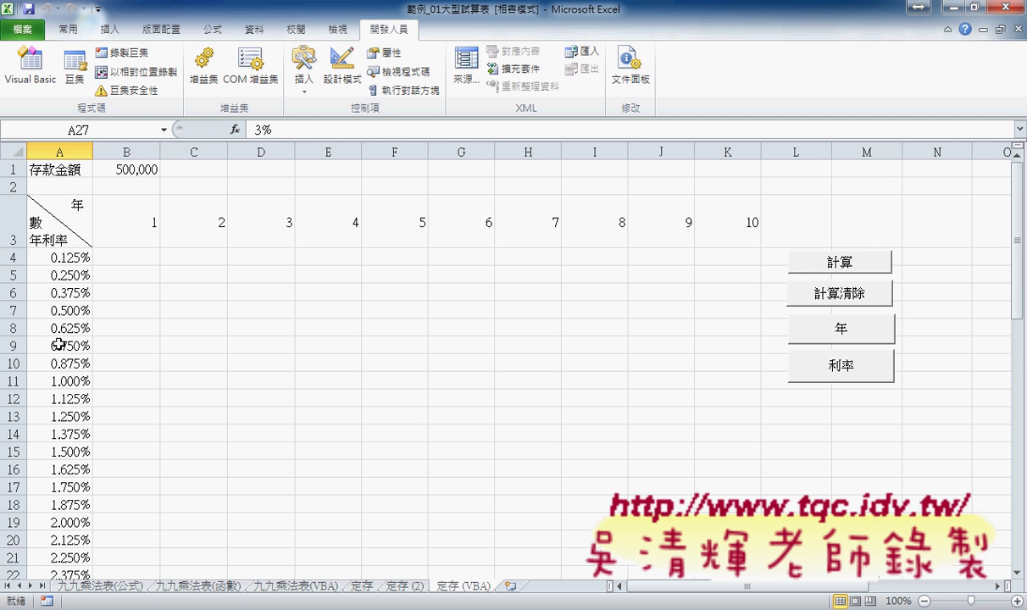
pyautogui.moveTo(57, 256)
pyautogui.mouseDown()
pyautogui.moveTo(89, 532)
pyautogui.moveTo(74, 506)
pyautogui.mouseUp()
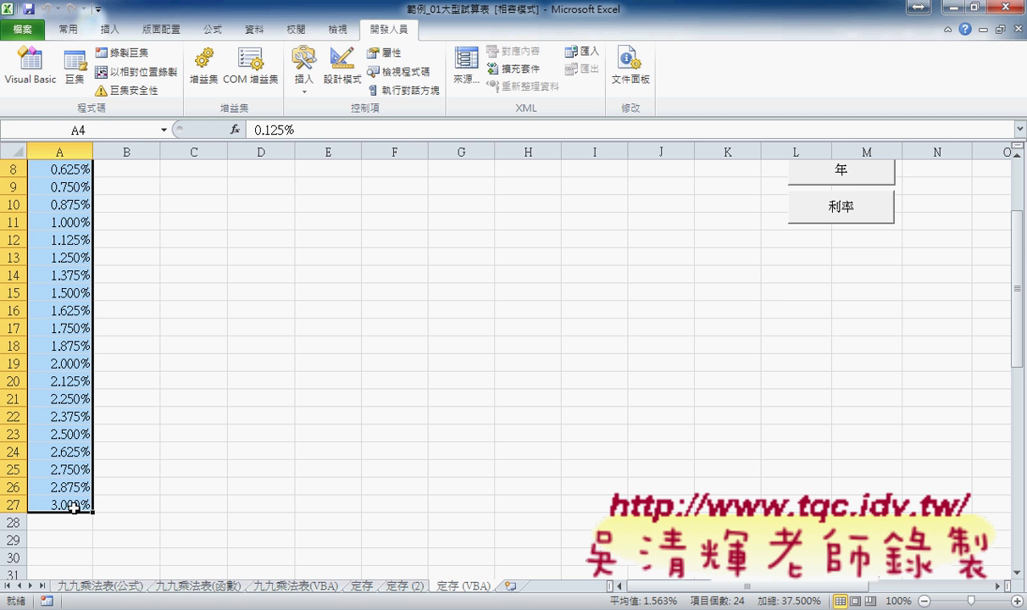
pyautogui.scroll(2, 204, 500)
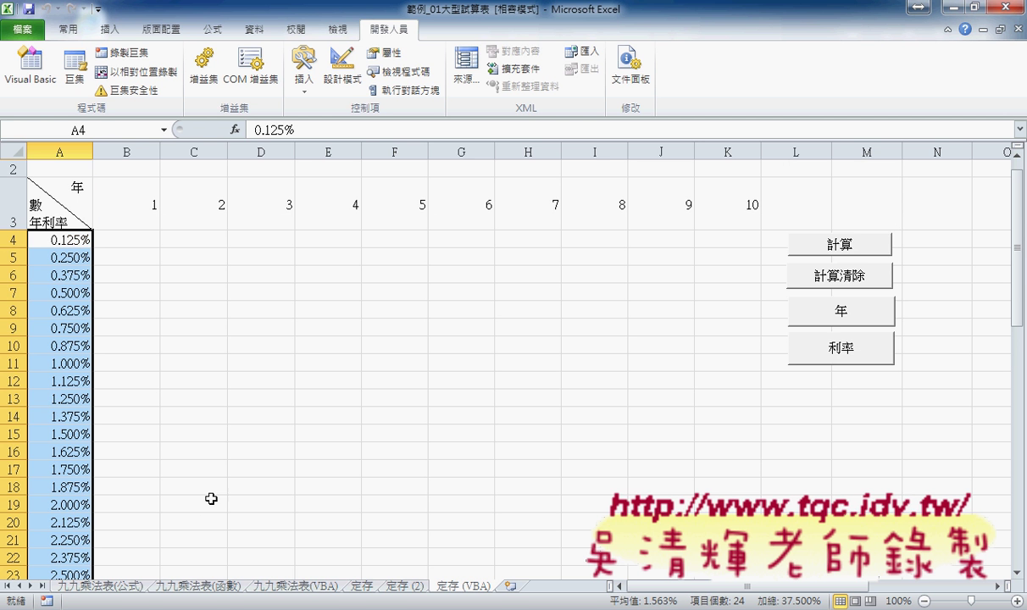
pyautogui.click(71, 245)
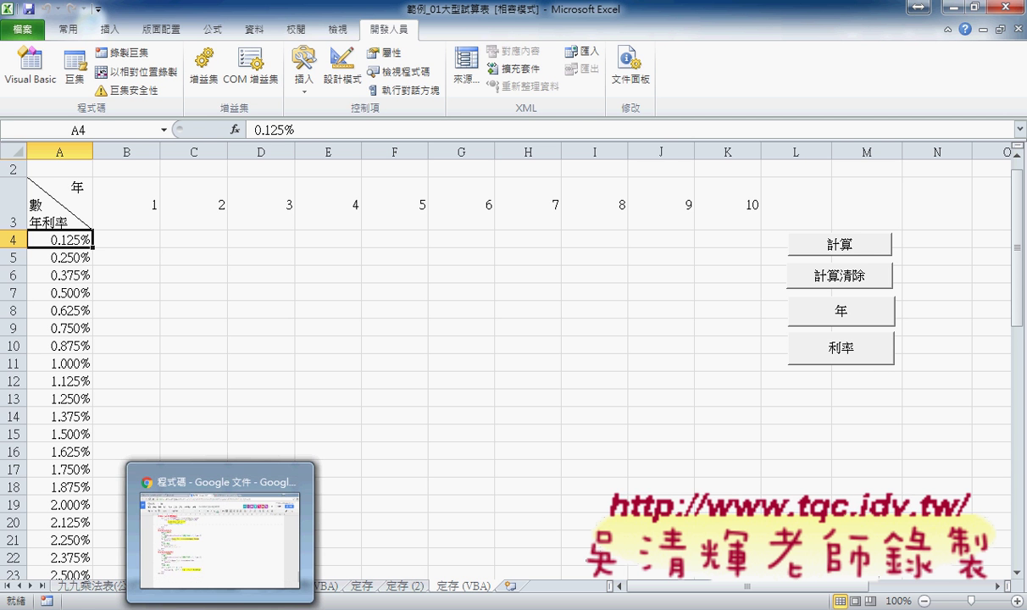
# - In the Google Docs code, select the clearing Call line and enlarge the page
pyautogui.click(220, 526)
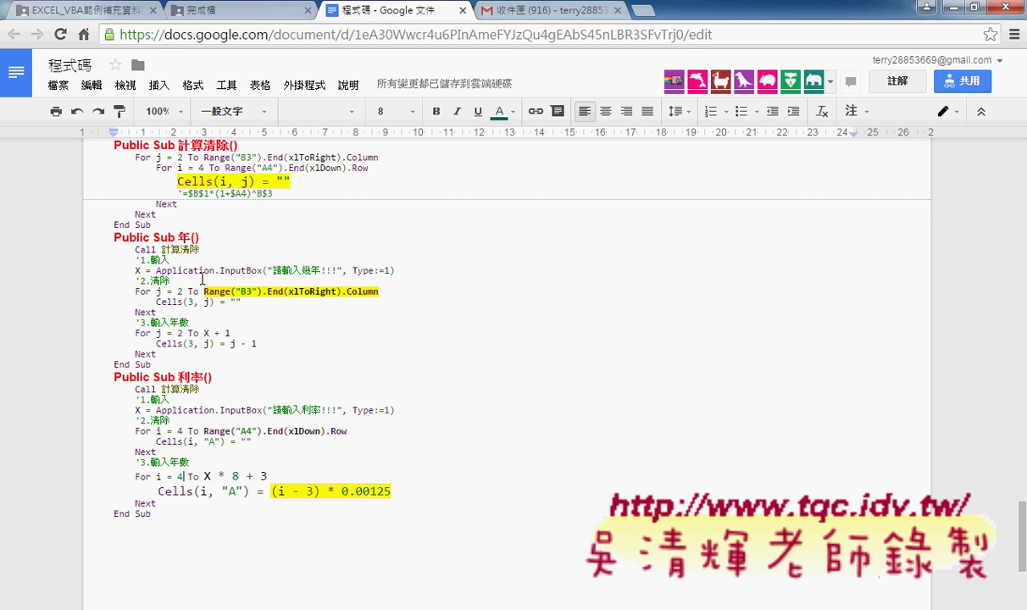
pyautogui.moveTo(135, 250); pyautogui.dragTo(201, 250)
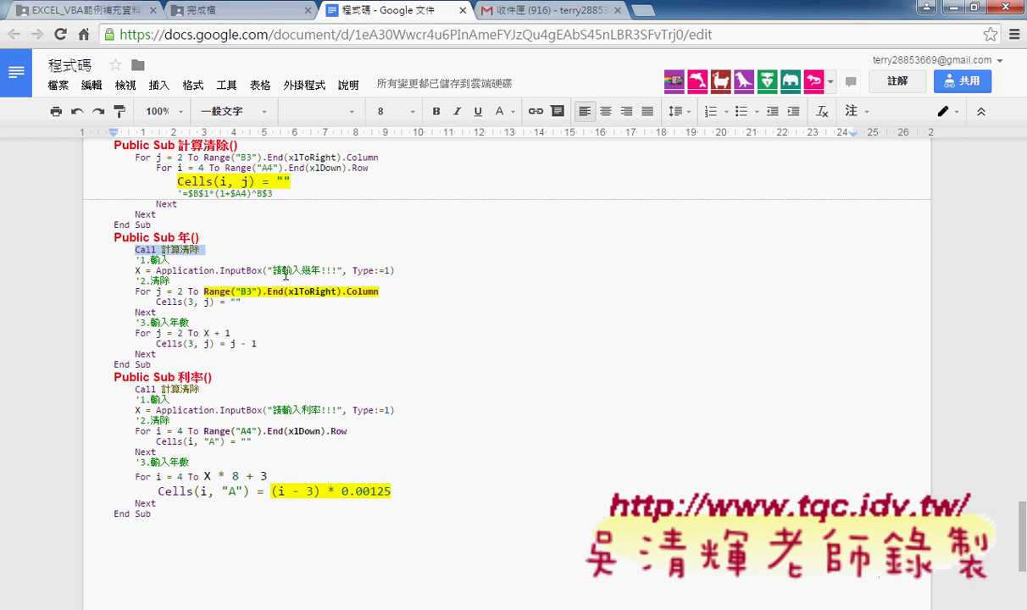
pyautogui.hotkey('ctrl', '-')
pyautogui.hotkey('ctrl', '+')
pyautogui.hotkey('ctrl', '+')
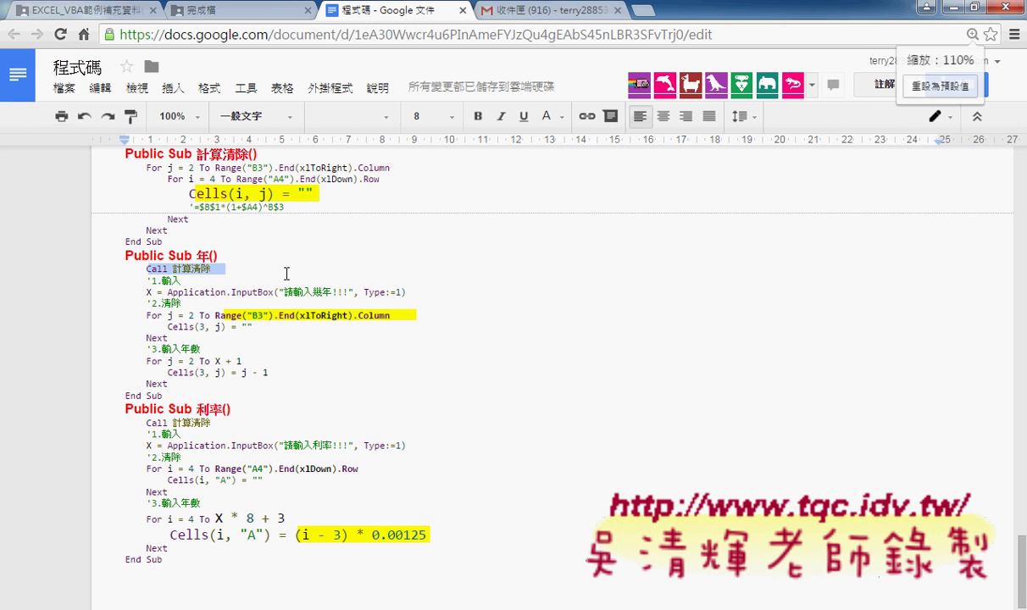
pyautogui.hotkey('ctrl', '+')
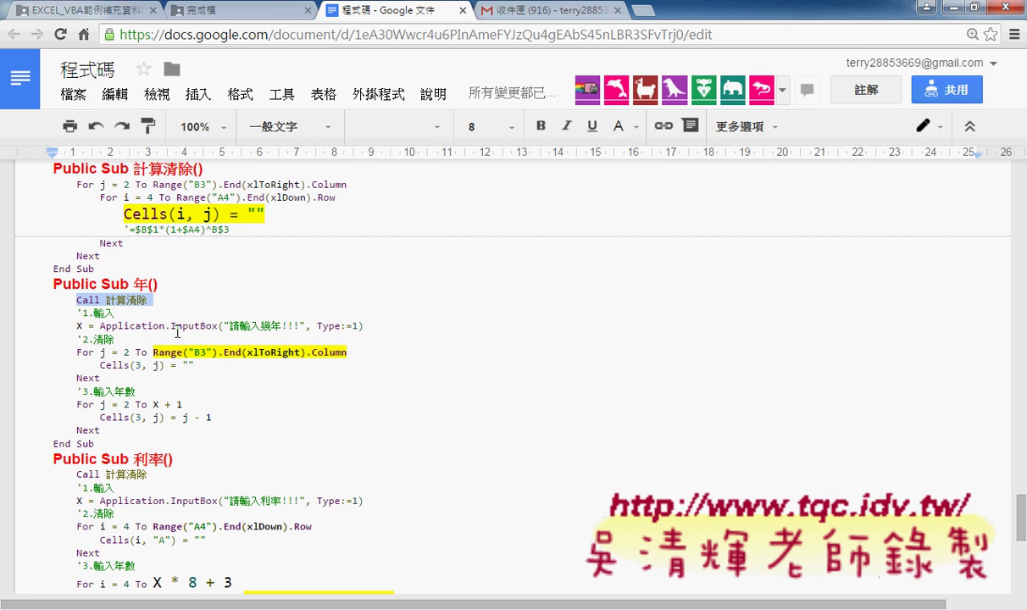
pyautogui.click(161, 327)
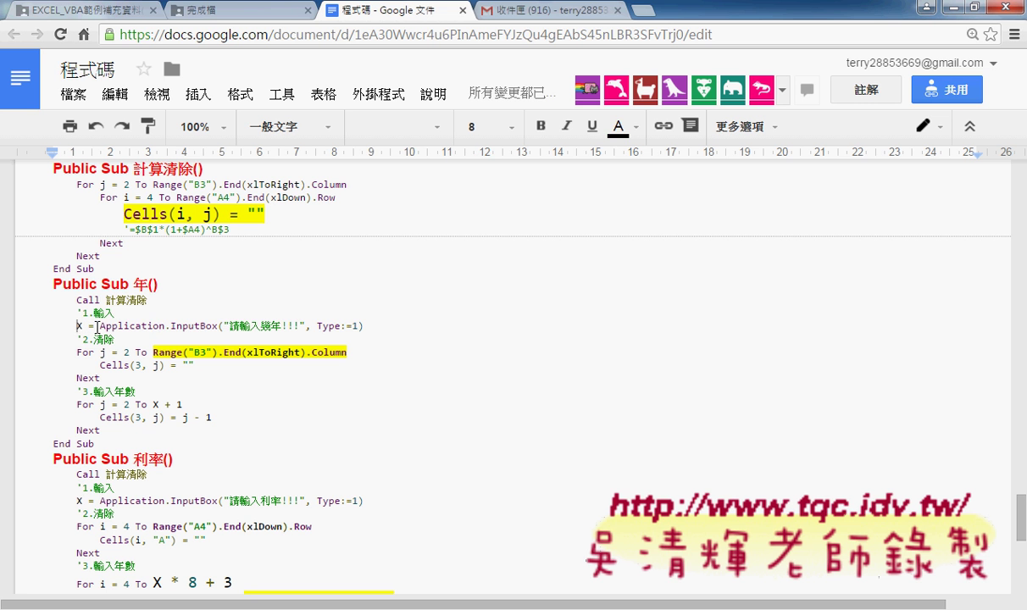
# - Walk through the 年 macro, selecting Range("B3").End(xlToRight).Column in the clearing loop
pyautogui.moveTo(99, 327); pyautogui.dragTo(373, 324)
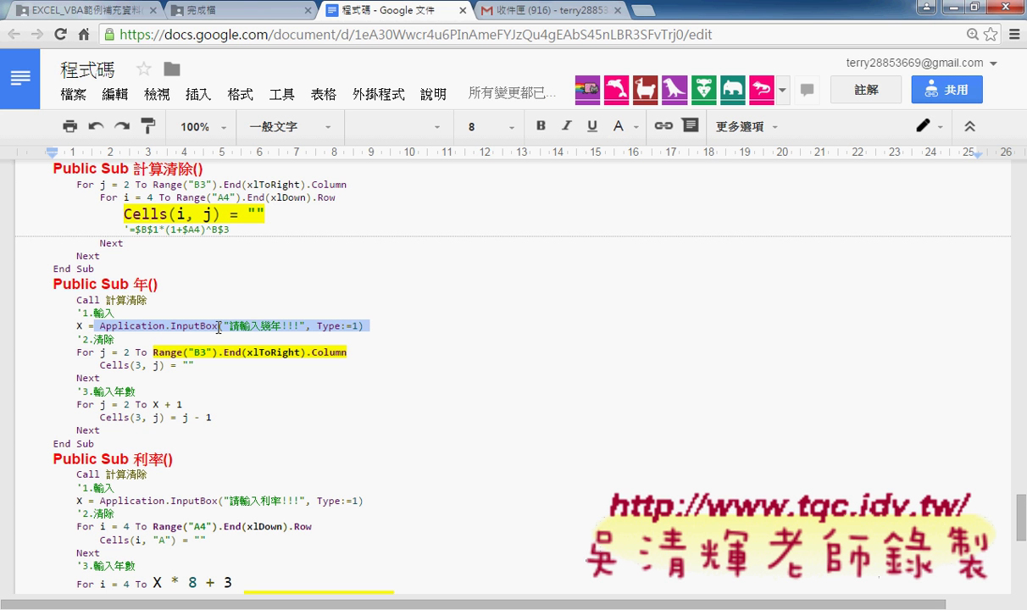
pyautogui.doubleClick(79, 326)
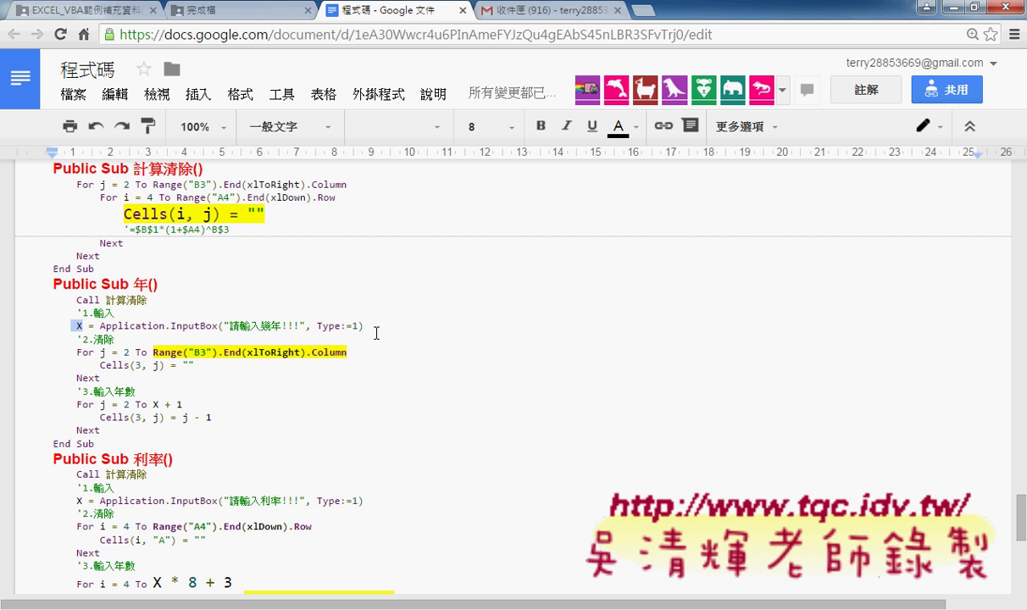
pyautogui.moveTo(71, 340); pyautogui.dragTo(175, 362)
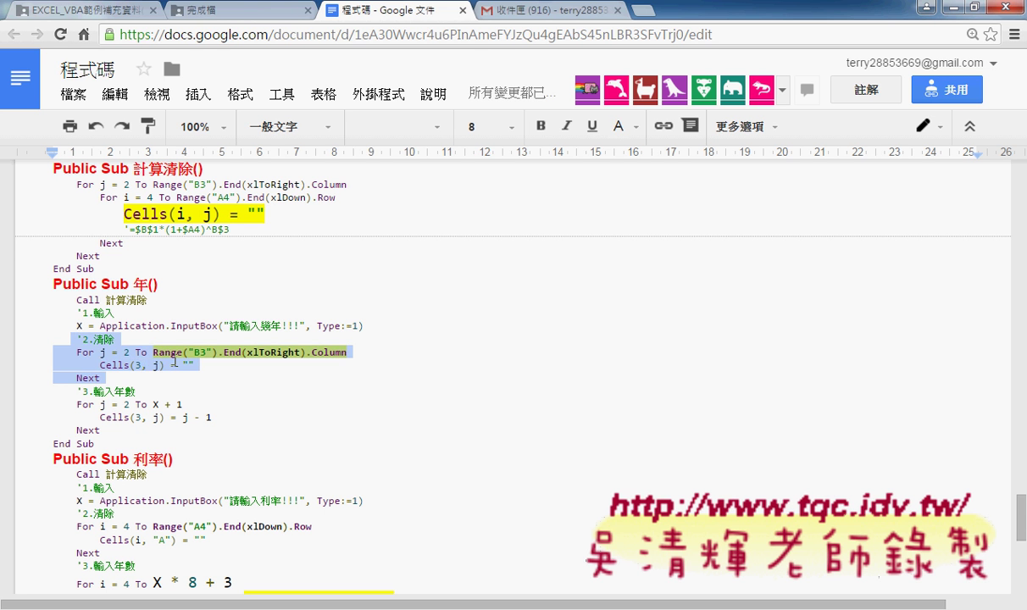
pyautogui.click(140, 352)
pyautogui.moveTo(149, 351); pyautogui.dragTo(356, 357)
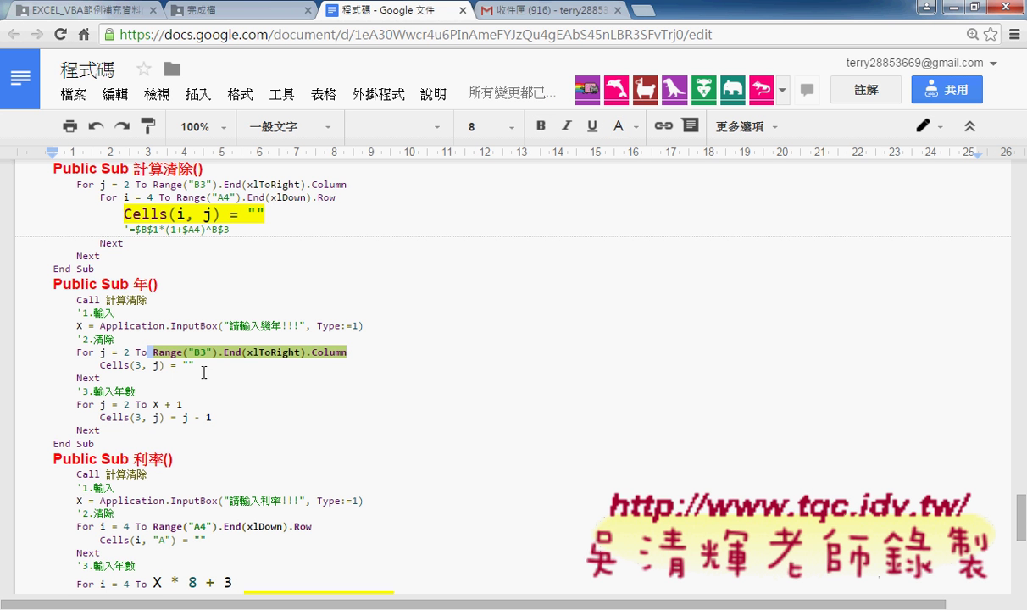
pyautogui.moveTo(194, 365); pyautogui.dragTo(99, 365)
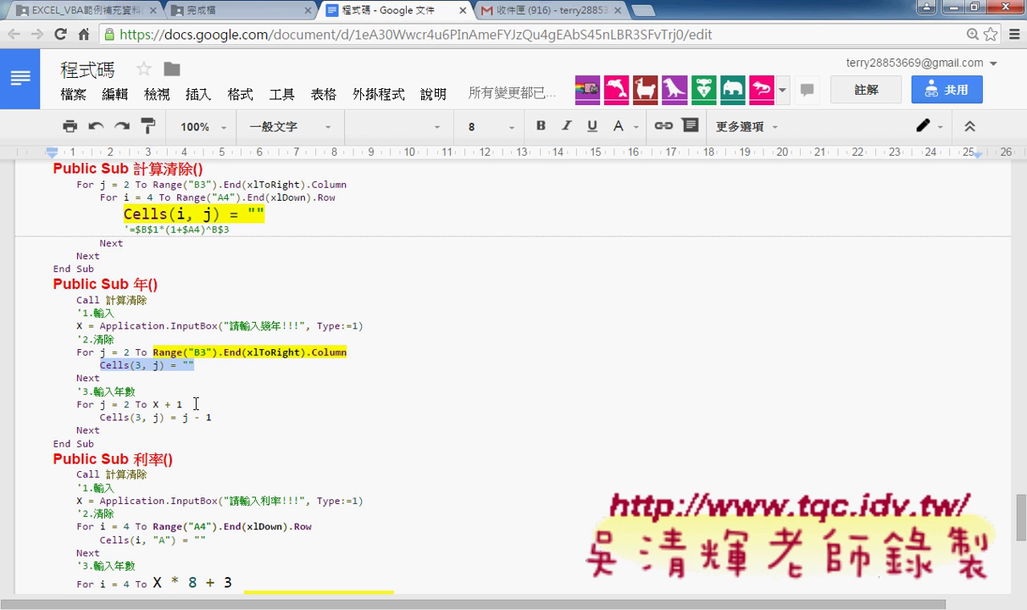
pyautogui.click(120, 408)
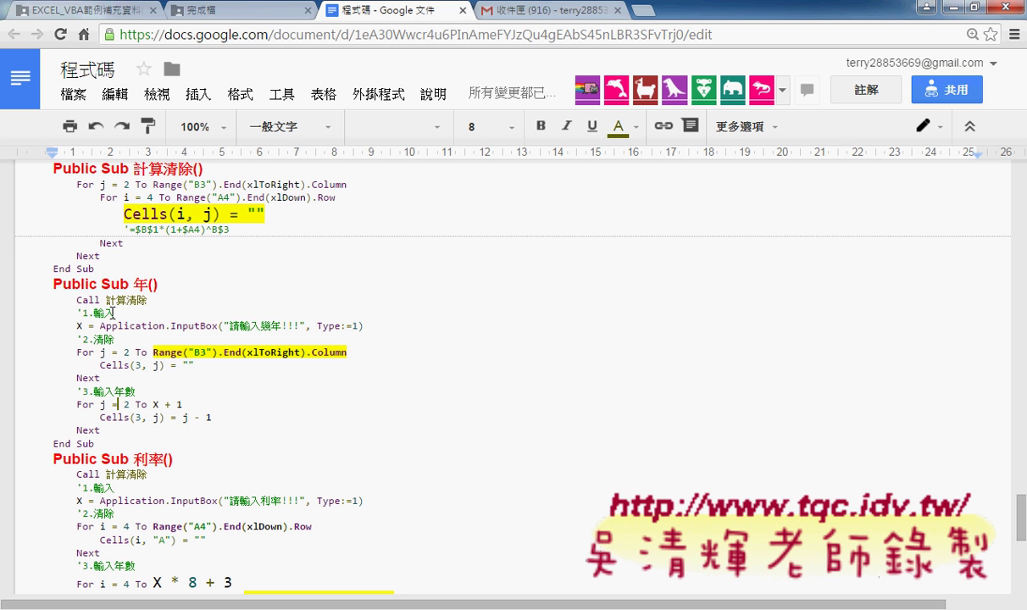
pyautogui.click(105, 390)
# - Scroll down to the 利率 macro and deselect its 計算清除 call
pyautogui.scroll(-2, 109, 383)
pyautogui.moveTo(147, 314); pyautogui.dragTo(104, 314)
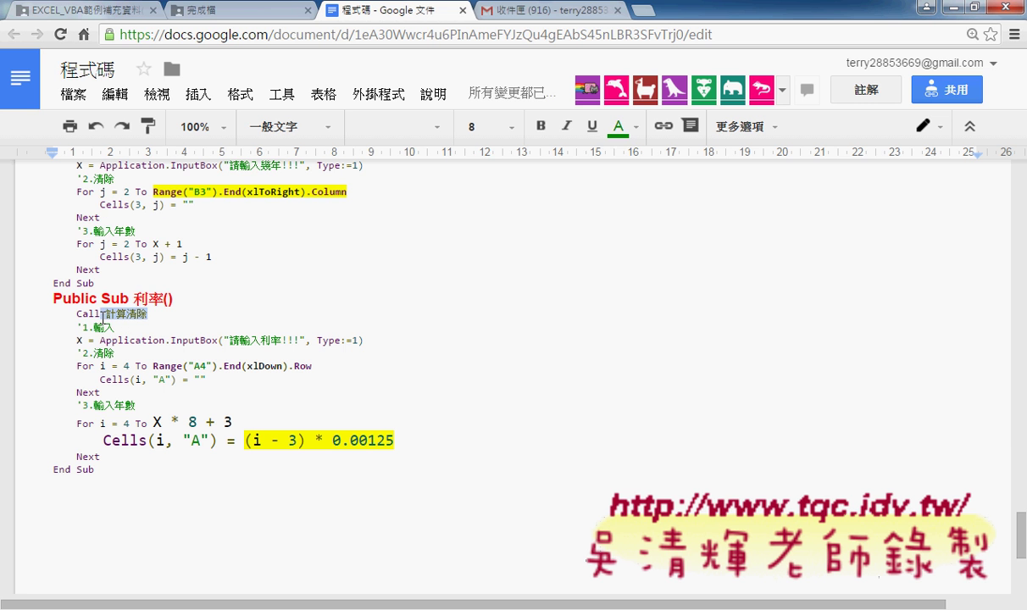
pyautogui.click(95, 326)
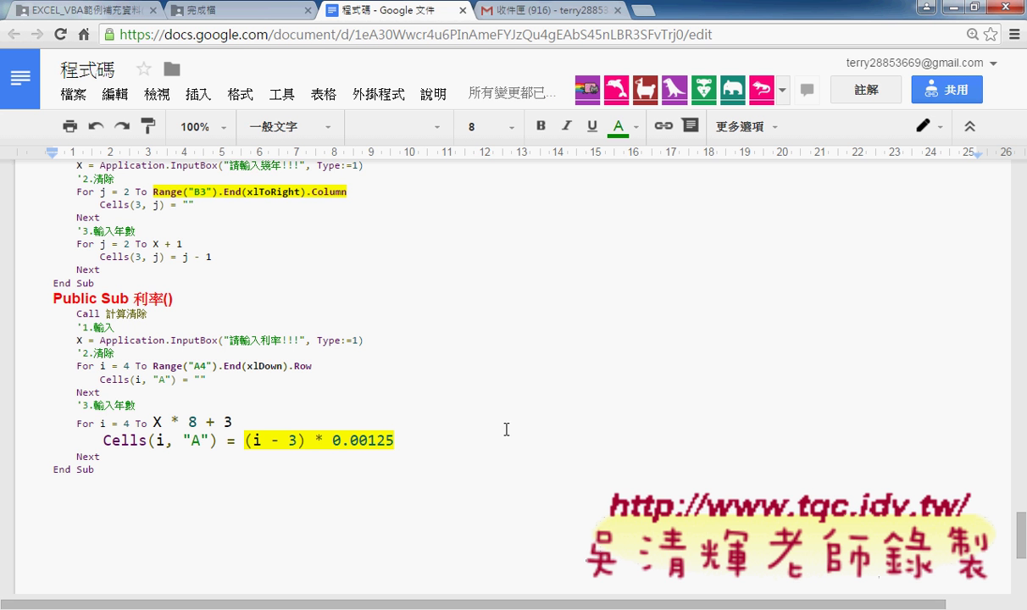
# - Select the 0.00125 rate step and 8 + 3 loop bound, then return to 範例_01大型試算表
pyautogui.moveTo(331, 439); pyautogui.dragTo(395, 440)
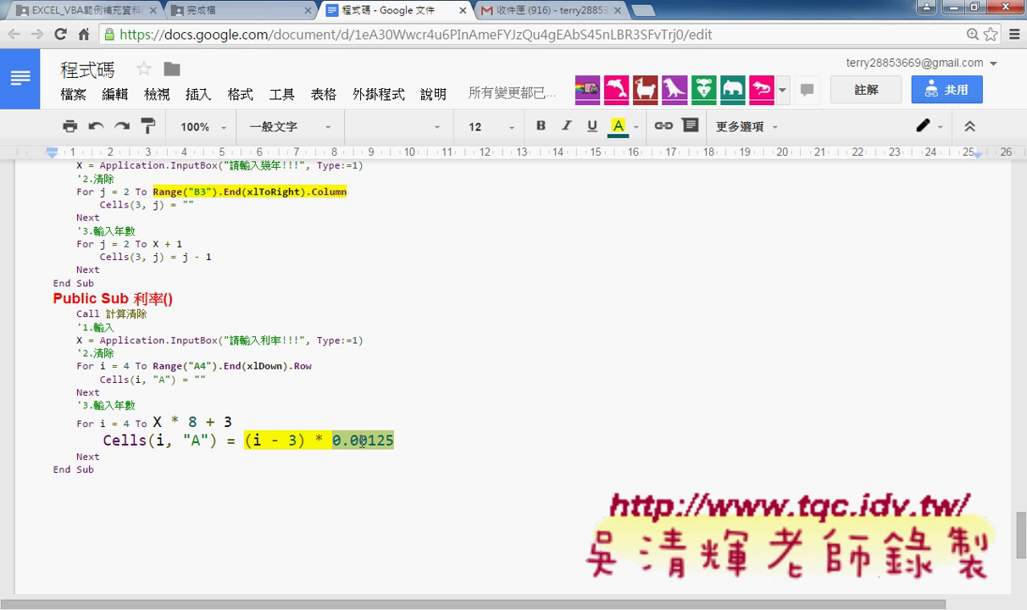
pyautogui.doubleClick(192, 422)
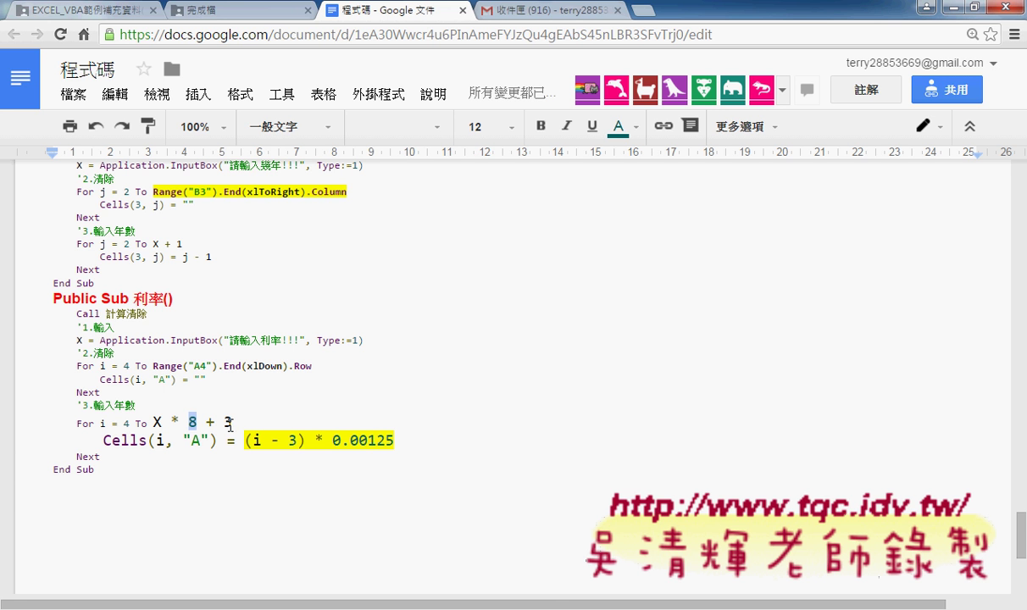
pyautogui.moveTo(232, 422); pyautogui.dragTo(205, 422)
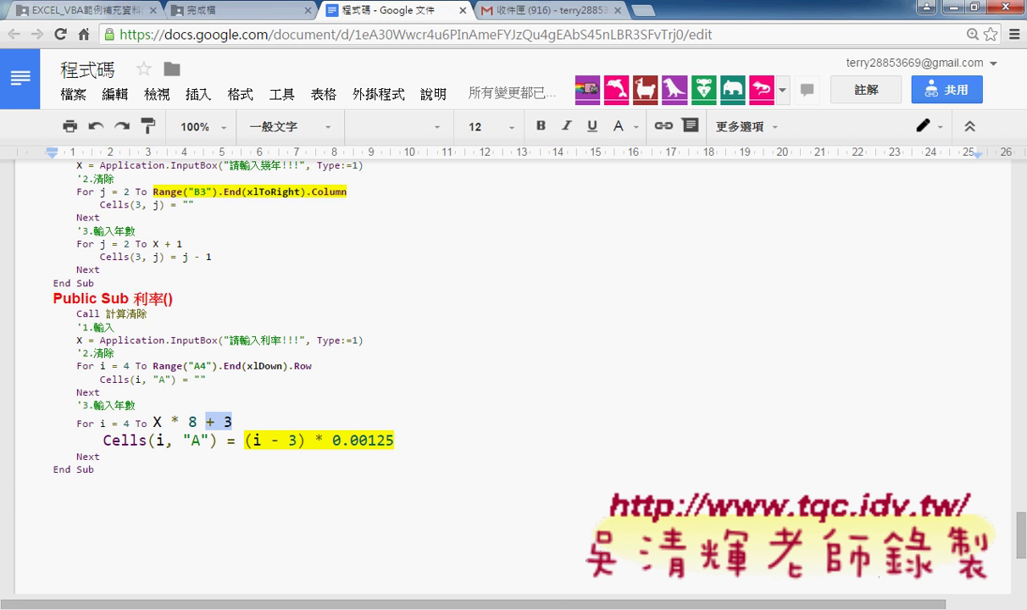
pyautogui.click(146, 553)
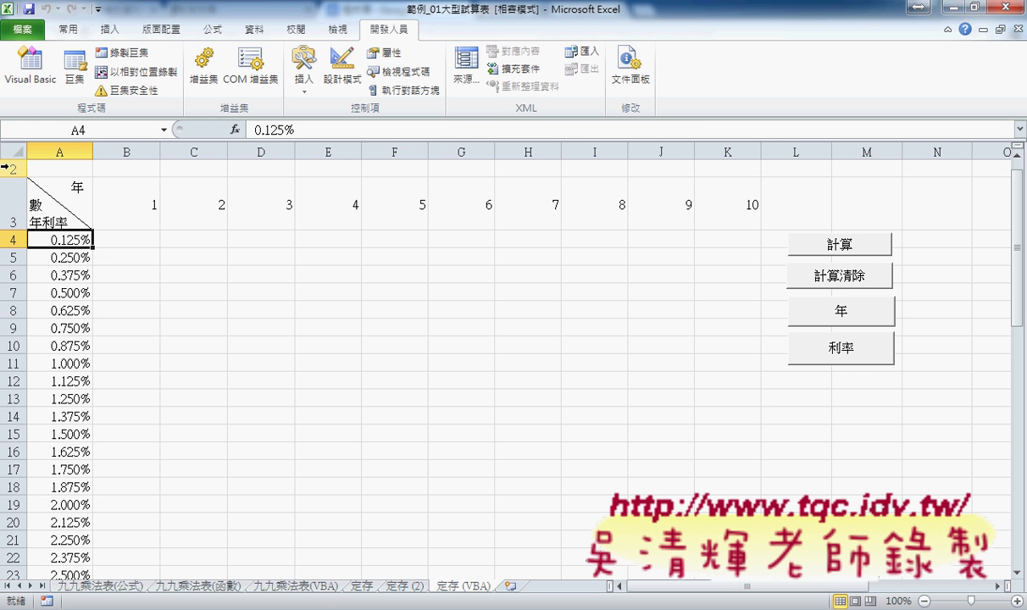
# - Select row 4 of the deposit table, then go back to the Google Docs code
pyautogui.click(14, 237)
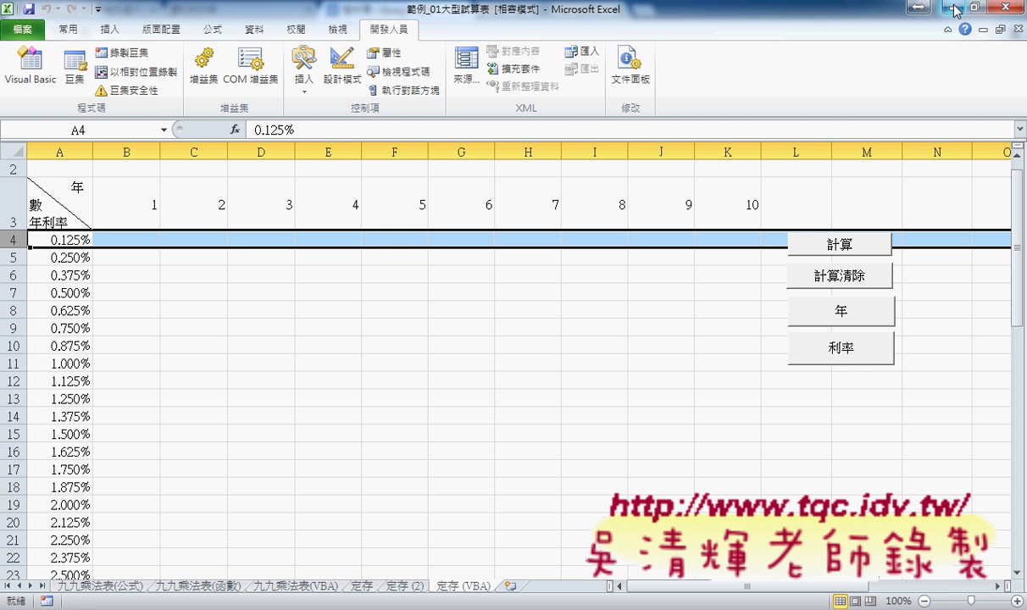
pyautogui.click(911, 8)
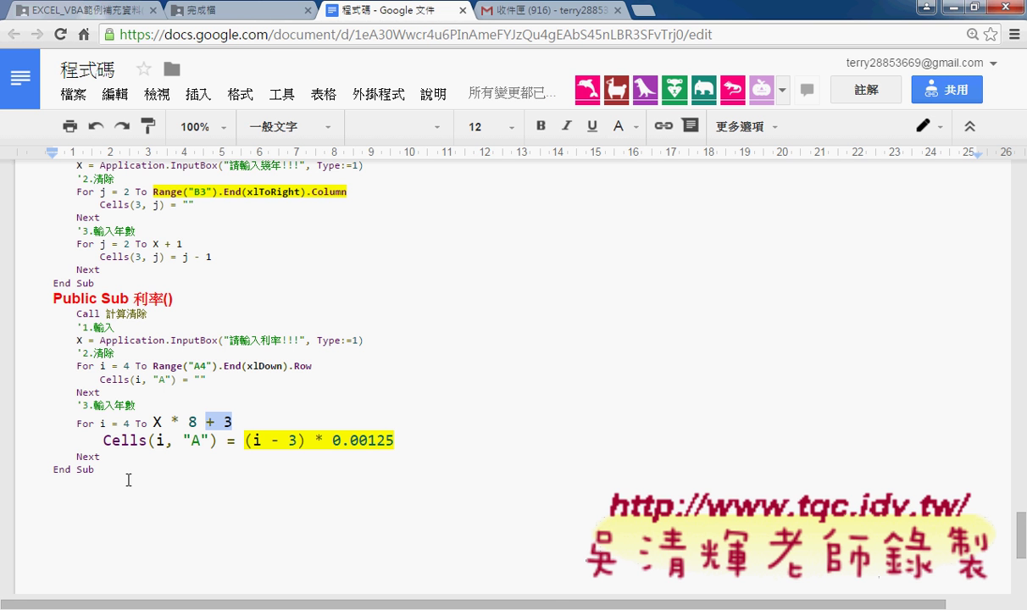
# - Bring 範例_01大型試算表 forward and set the table to 5 years with the 年 macro
pyautogui.click(296, 606)
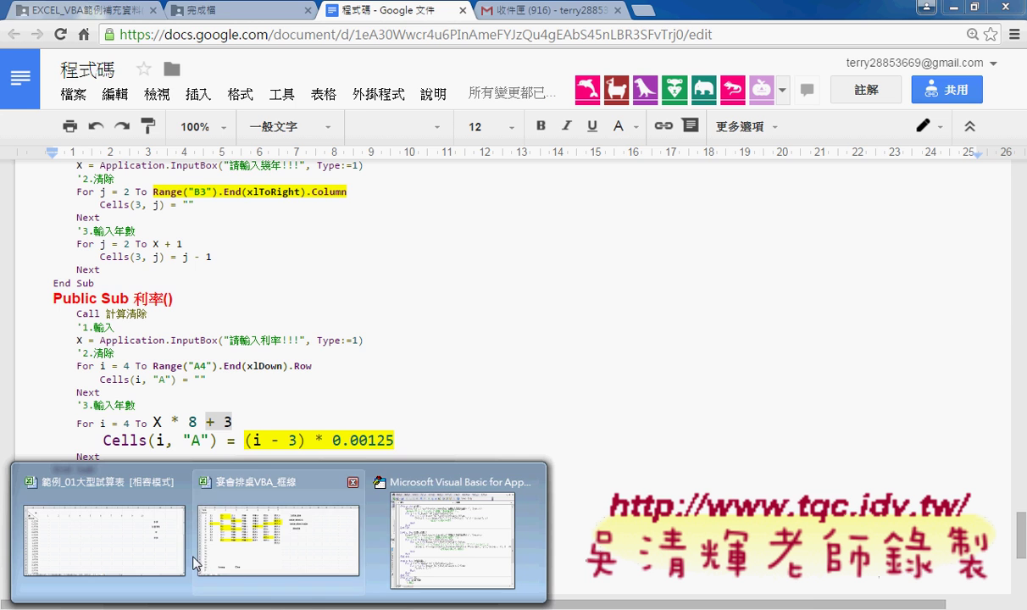
pyautogui.click(131, 555)
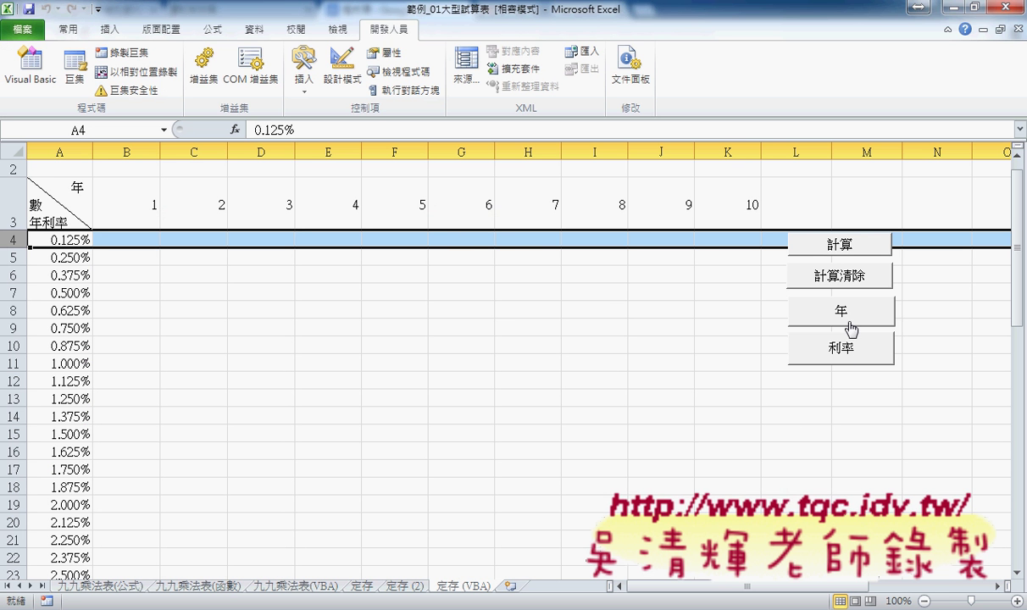
pyautogui.click(844, 315)
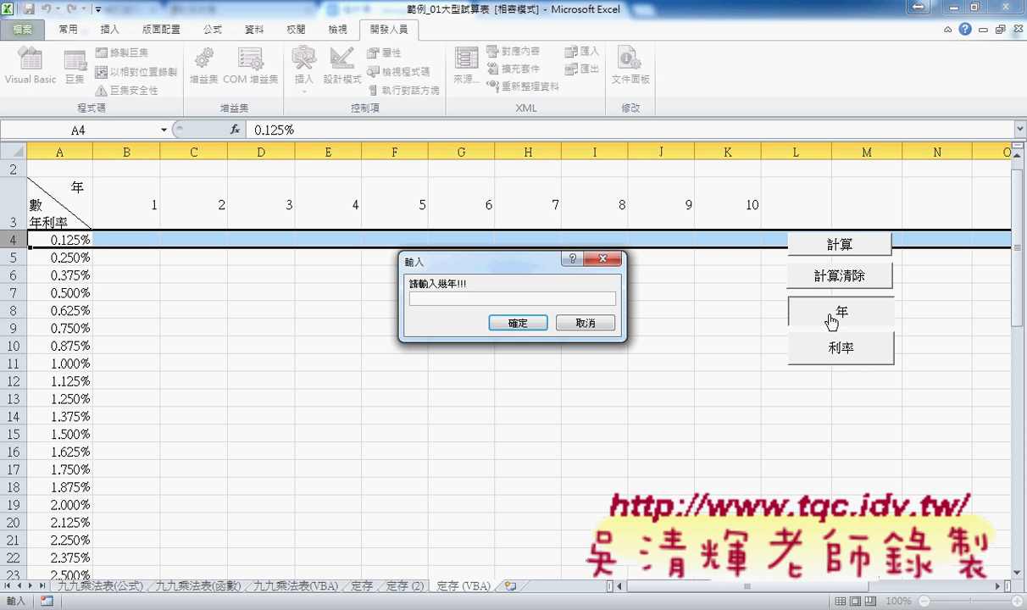
pyautogui.write('5')
pyautogui.press('Return')
# - Set rates up to 2% and compute the amounts for a 60000 deposit
pyautogui.click(816, 345)
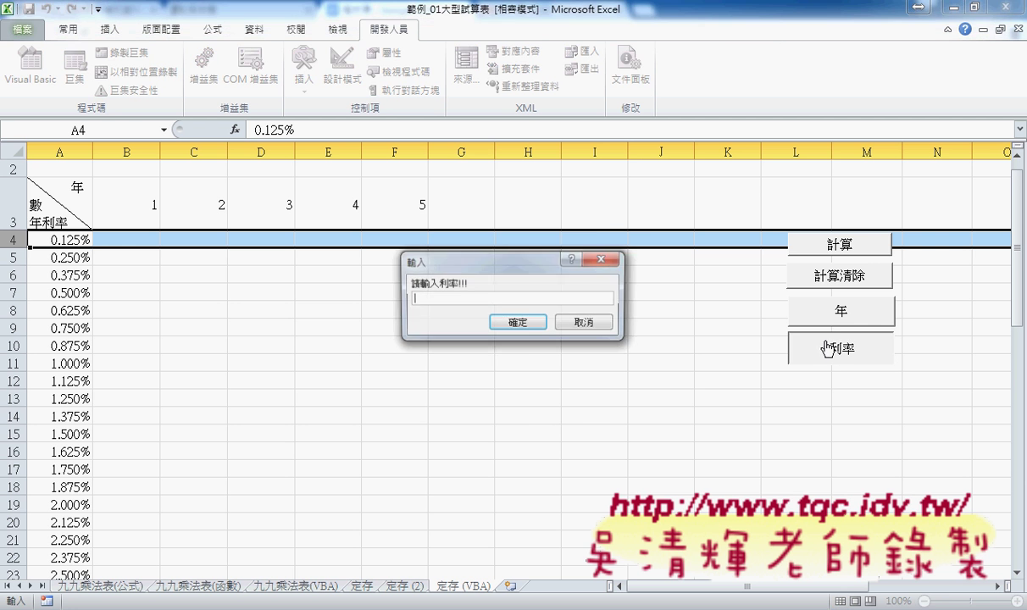
pyautogui.write('2')
pyautogui.press('Return')
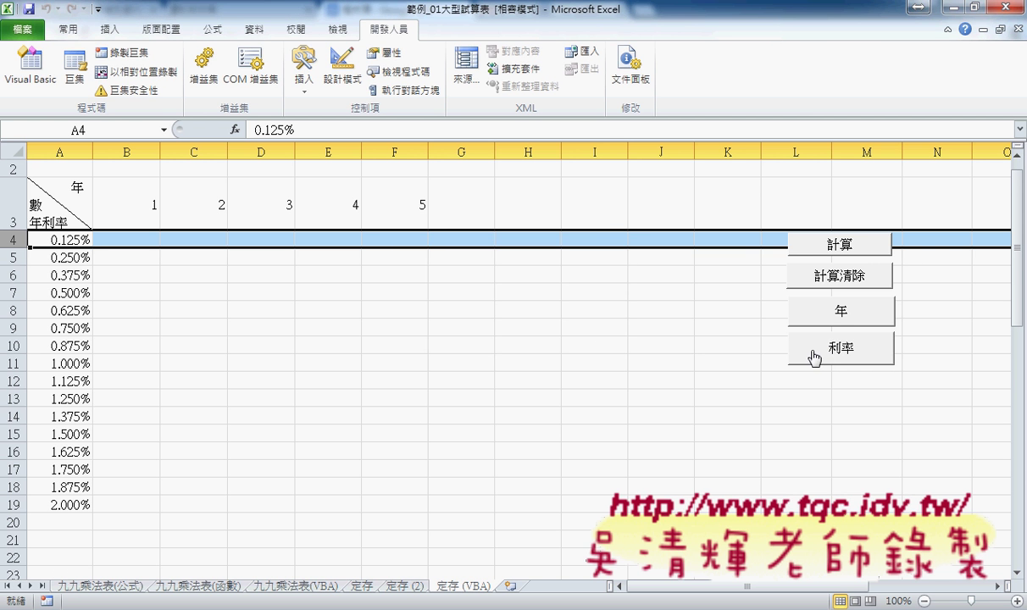
pyautogui.click(801, 240)
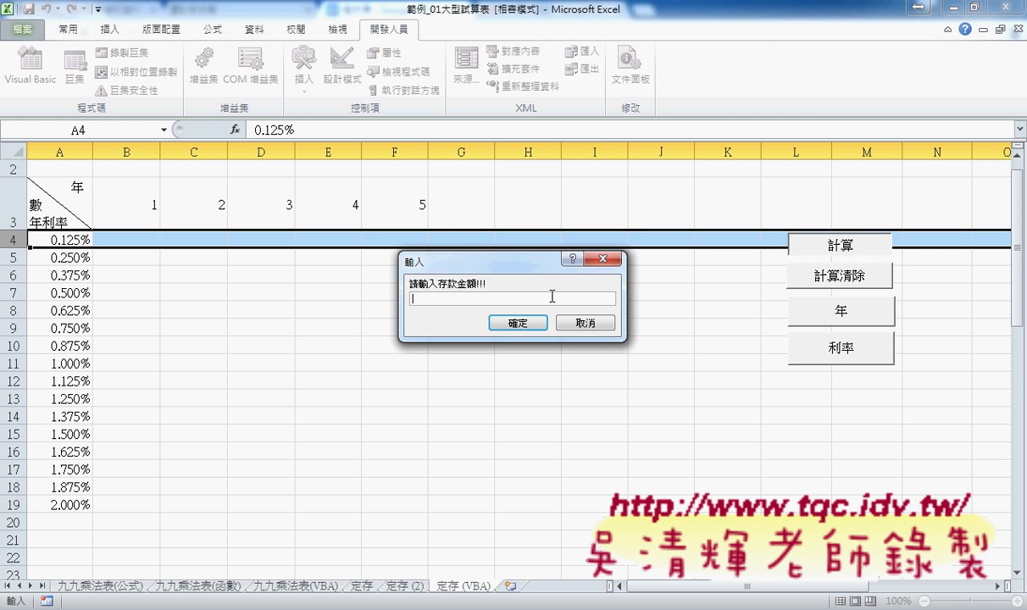
pyautogui.write('60000')
pyautogui.press('Return')
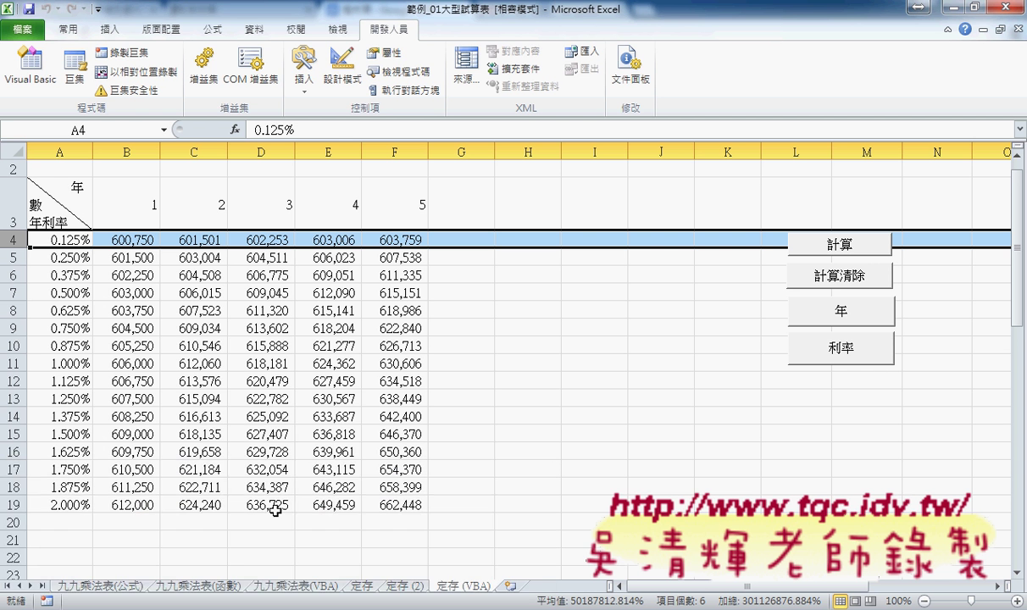
pyautogui.moveTo(124, 247); pyautogui.dragTo(134, 245)
# - In 宴會排桌VBA_框線, view the List and Table sheets and clear the Table seating names
pyautogui.click(262, 524)
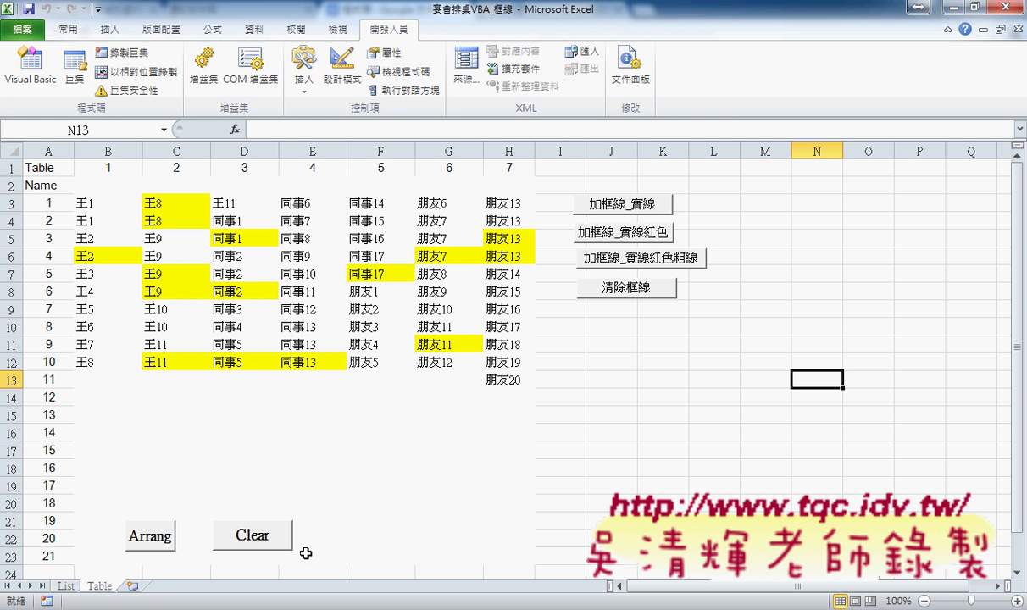
pyautogui.click(65, 586)
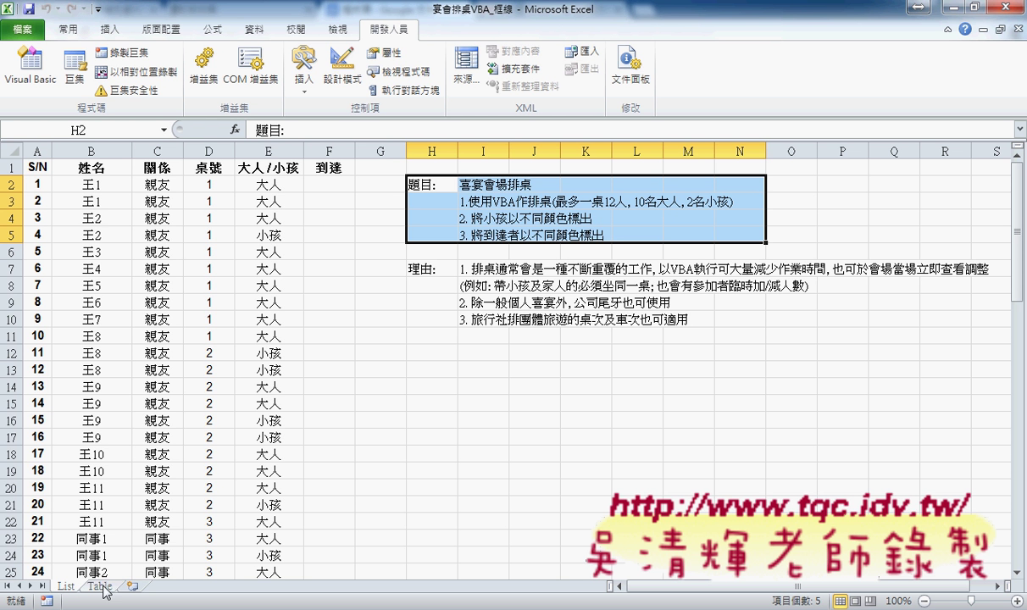
pyautogui.click(100, 587)
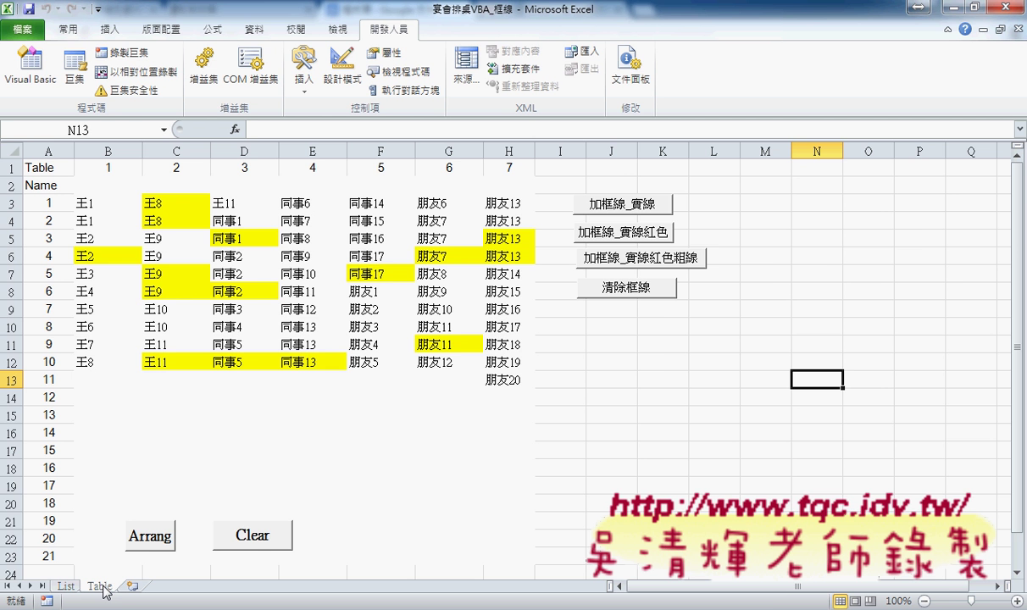
pyautogui.click(259, 539)
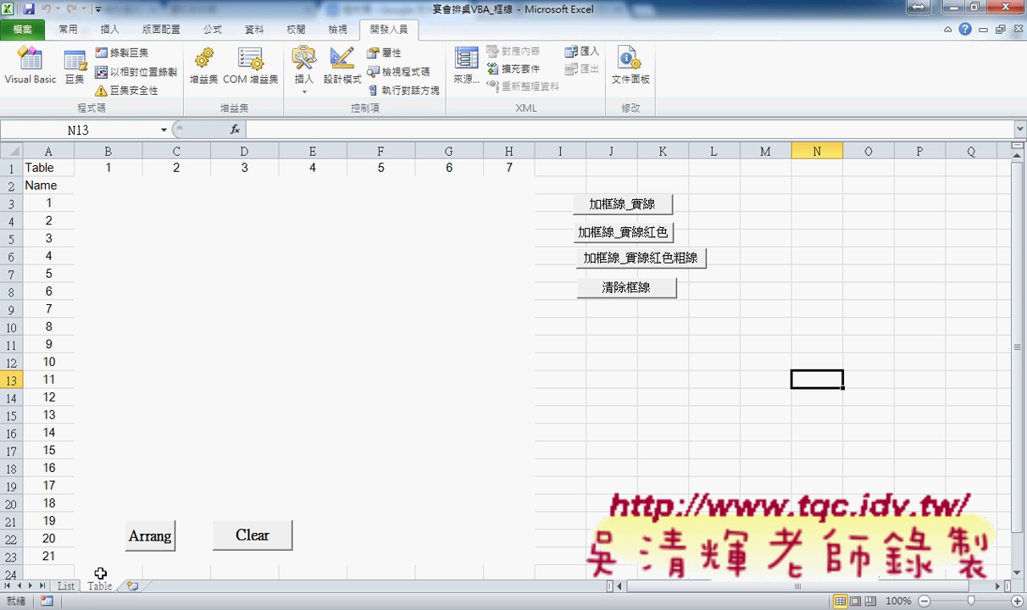
pyautogui.click(66, 585)
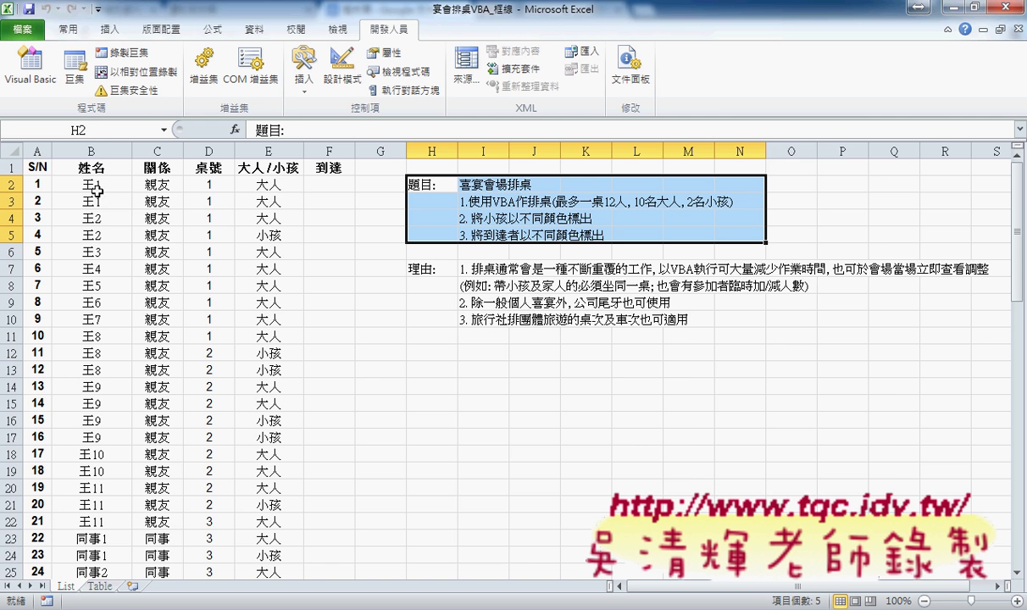
pyautogui.click(106, 586)
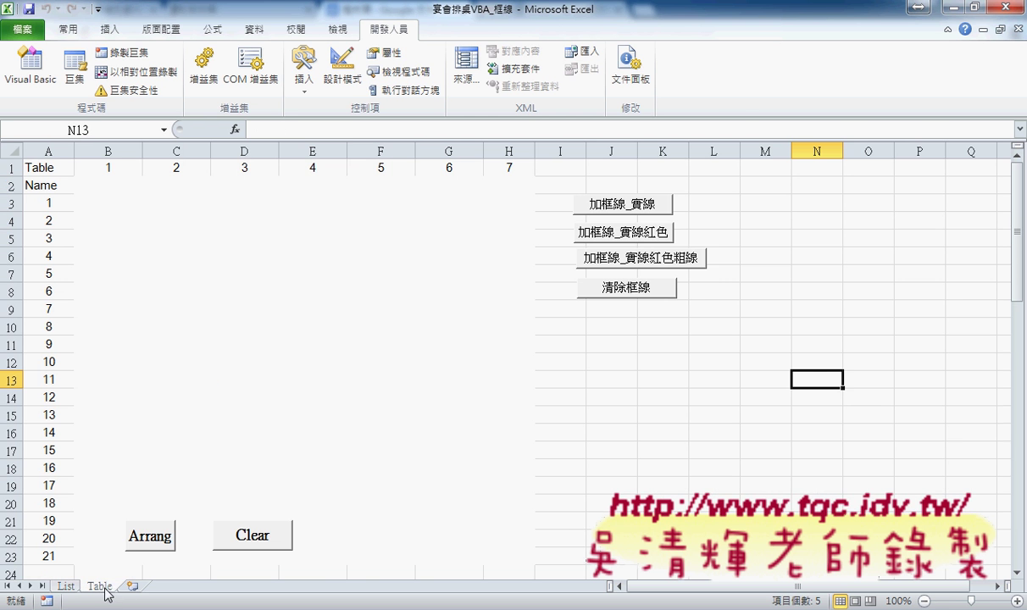